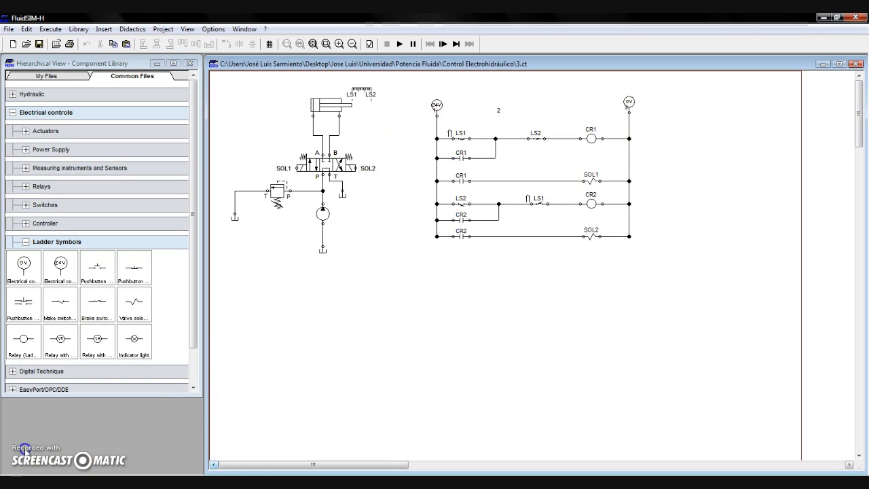
Move all the ladder rungs down together to free space for a new rung below the 24V and 0V terminals.
click(60, 304)
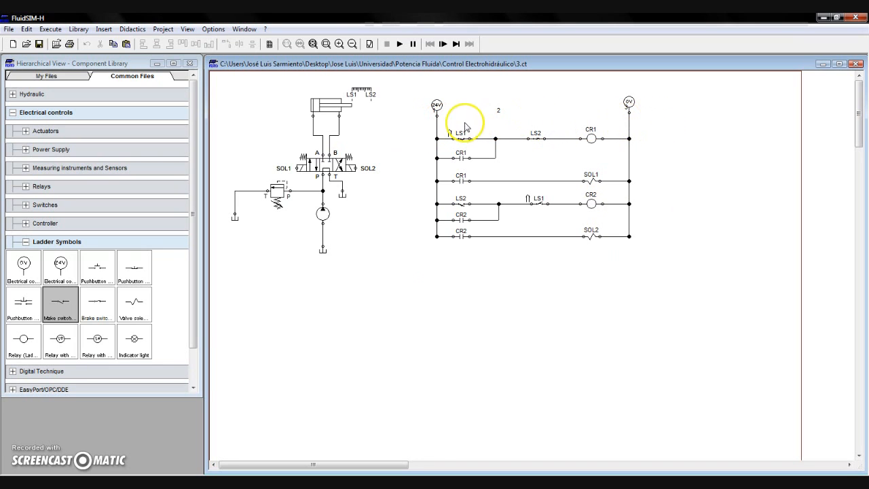
drag(662, 128, 397, 259)
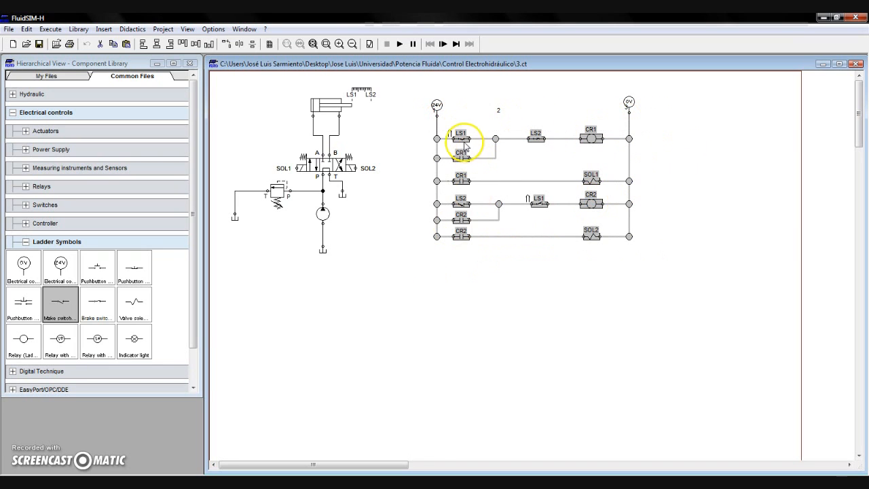
drag(461, 144, 461, 179)
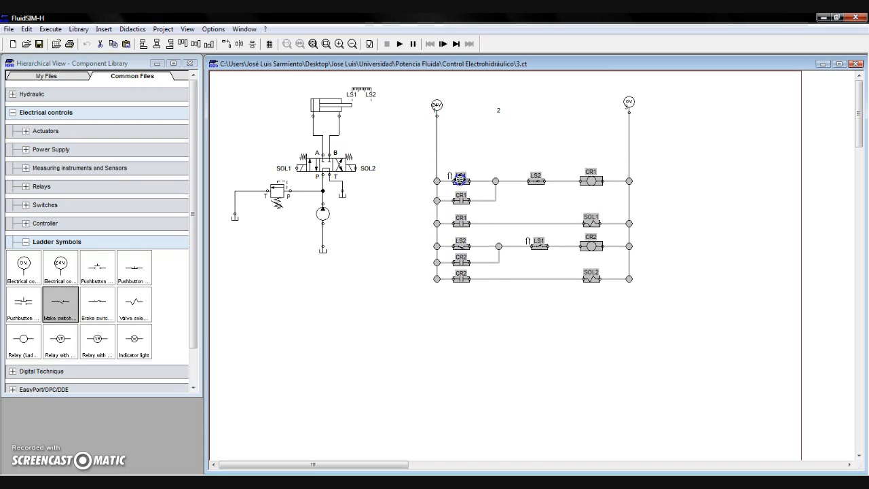
click(497, 338)
Add a make pushbutton labelled START above the LS1 rung and wire it to the 24V rail.
drag(102, 268, 474, 145)
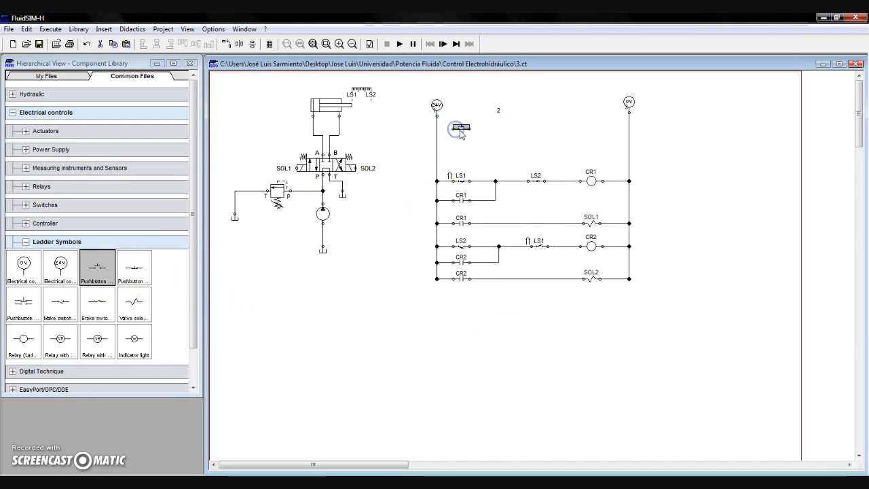
double_click(459, 129)
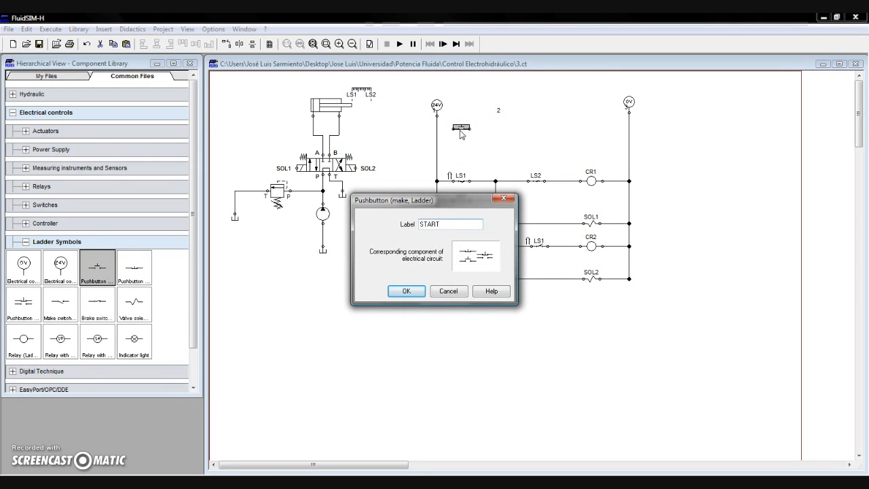
key(Return)
click(465, 136)
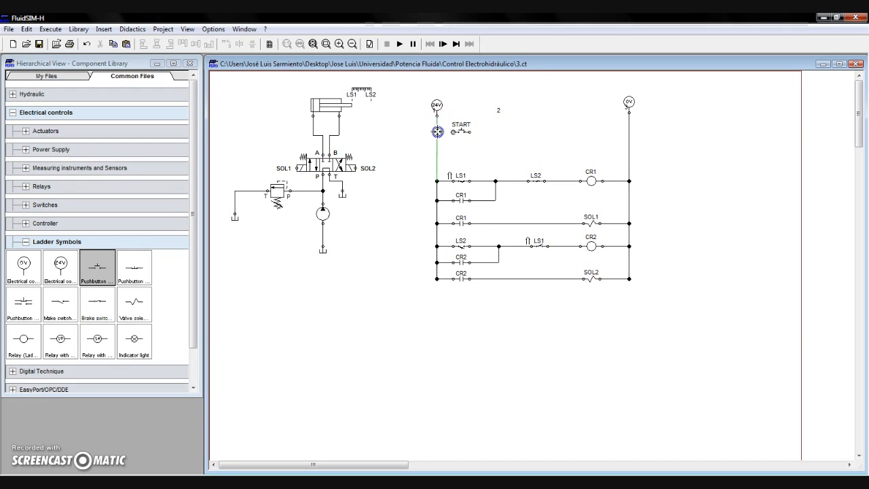
drag(437, 132, 437, 131)
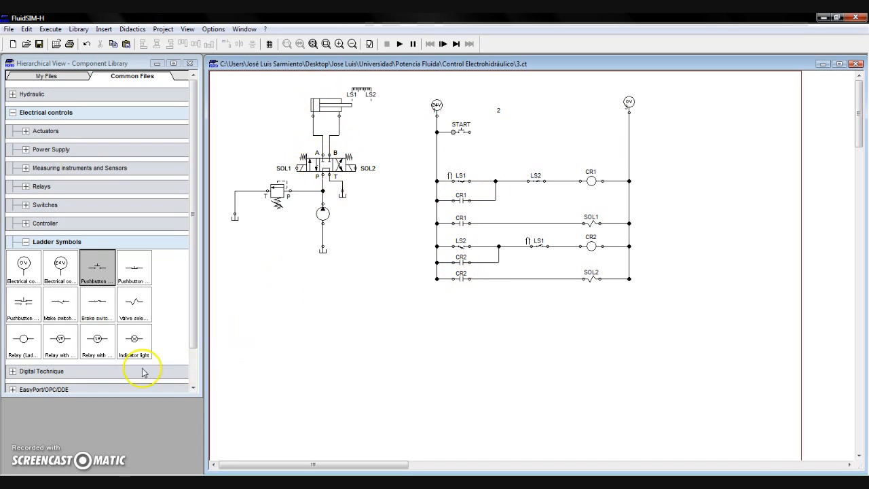
Add a relay coil labelled CR0 to the START rung, wired to the pushbutton and the 0V rail and aligned above CR1.
drag(31, 348, 470, 133)
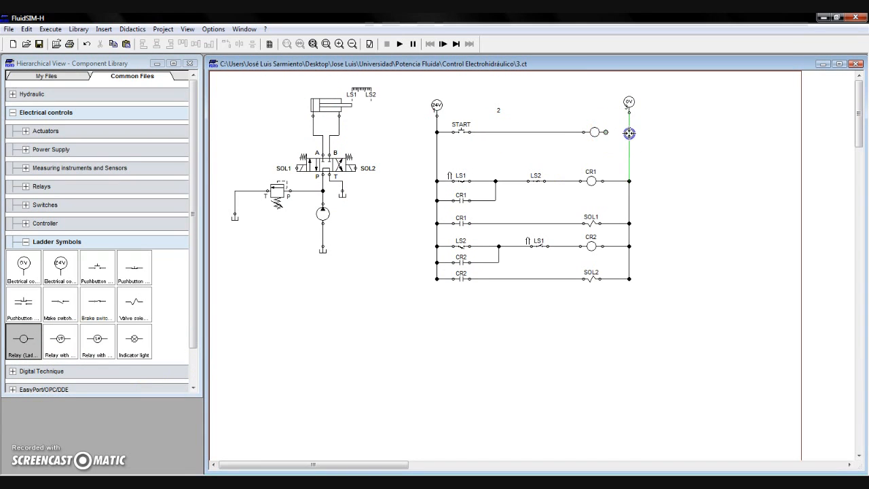
double_click(594, 132)
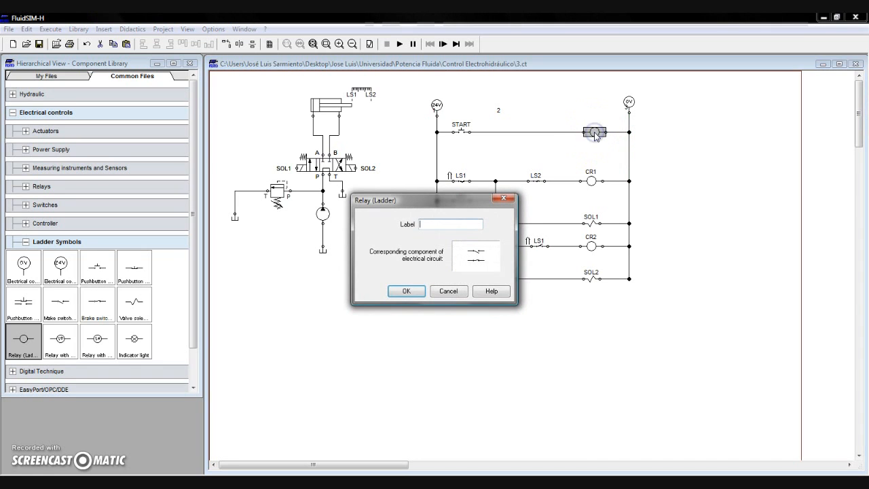
text(CR0)
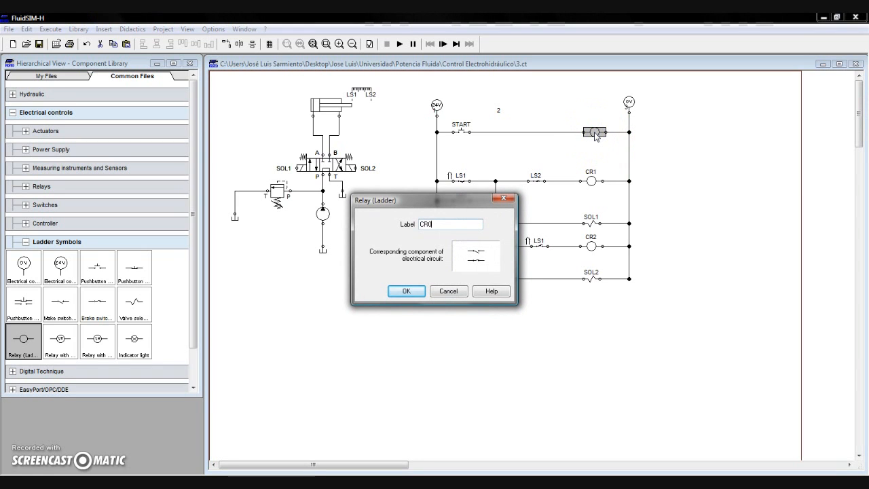
key(Return)
click(646, 155)
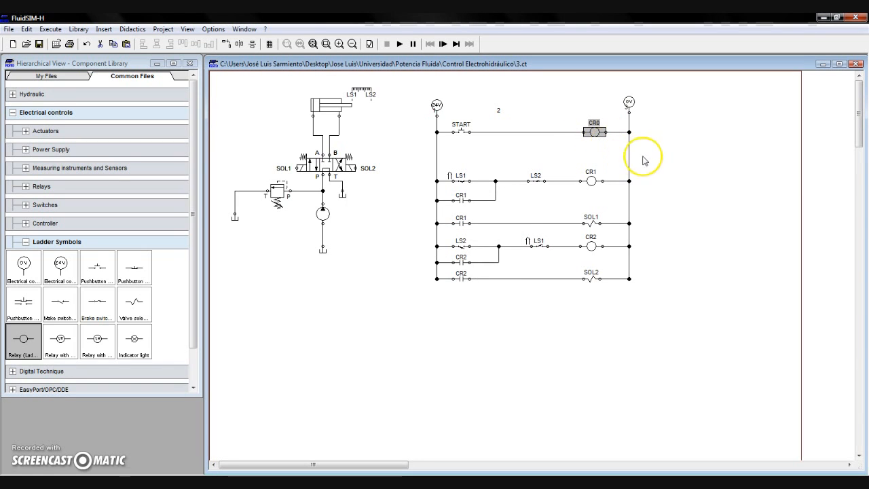
click(595, 133)
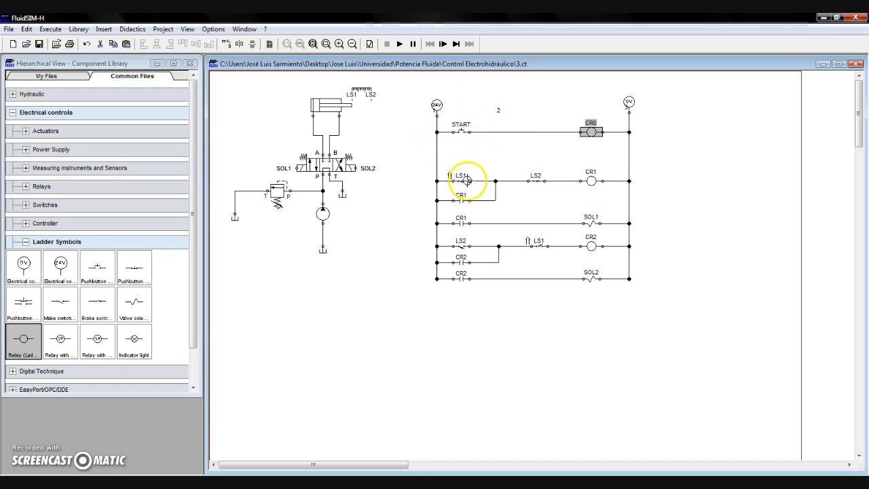
Add a make switch labelled CR0 in parallel with the START pushbutton as a latching contact.
drag(69, 301, 495, 132)
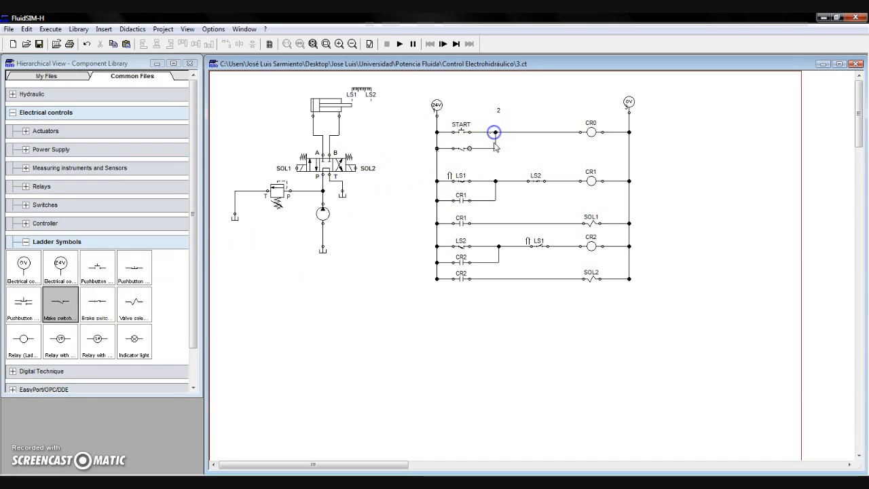
double_click(463, 151)
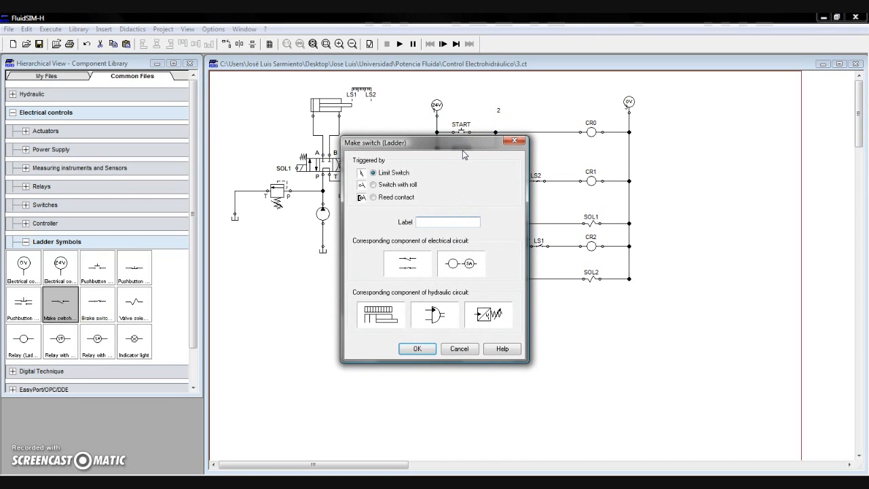
text(CR0)
key(Return)
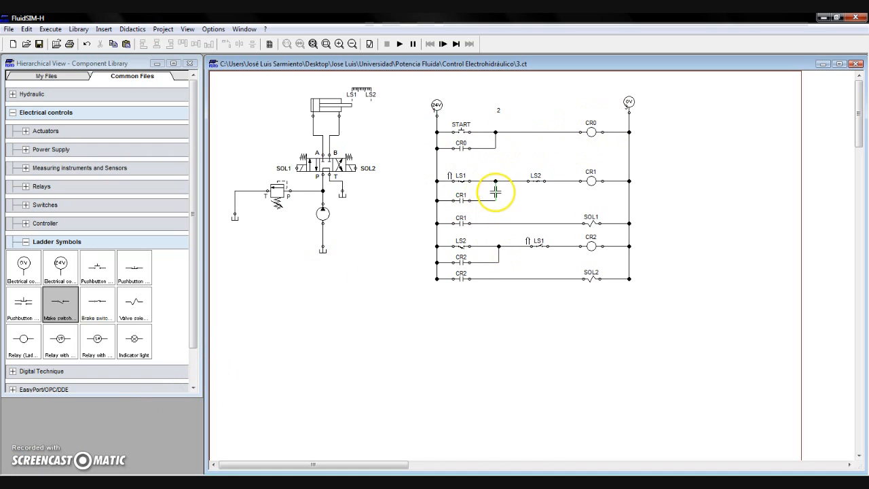
Shift the parallel-branch junctions of the CR1 and CR2 coil rungs closer to their second limit switch contacts.
drag(495, 183, 495, 182)
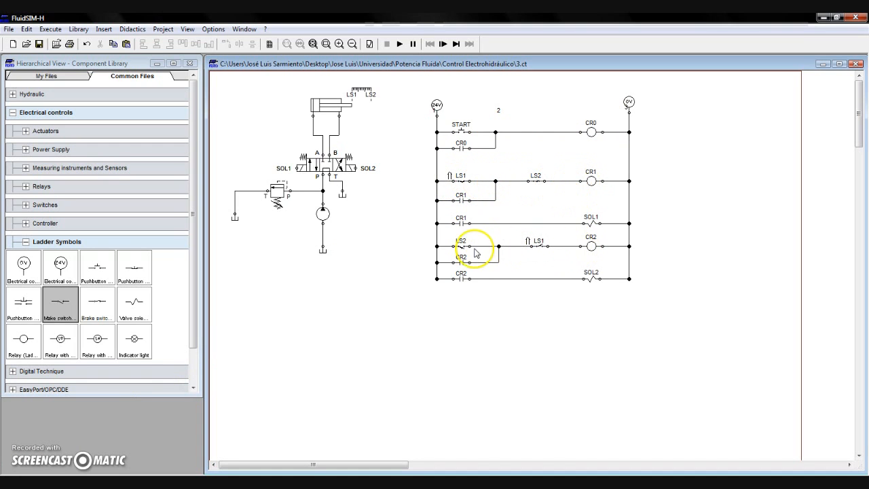
drag(496, 264, 499, 262)
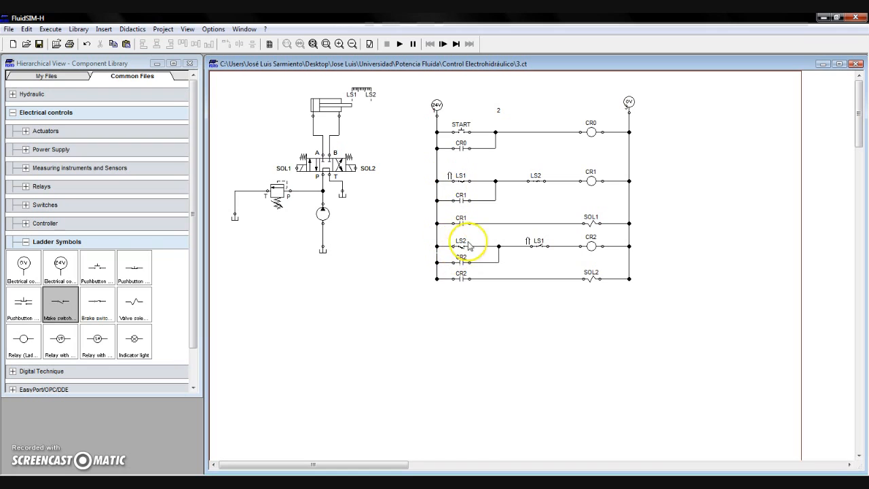
drag(494, 181, 495, 181)
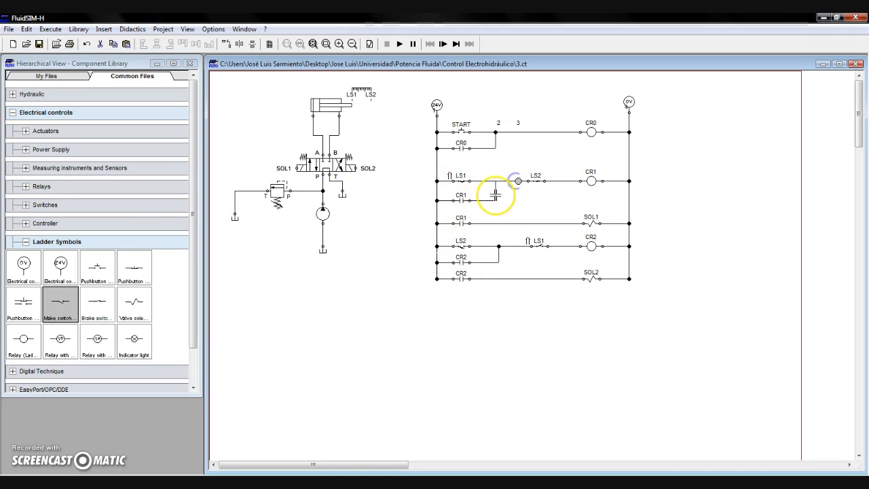
click(508, 194)
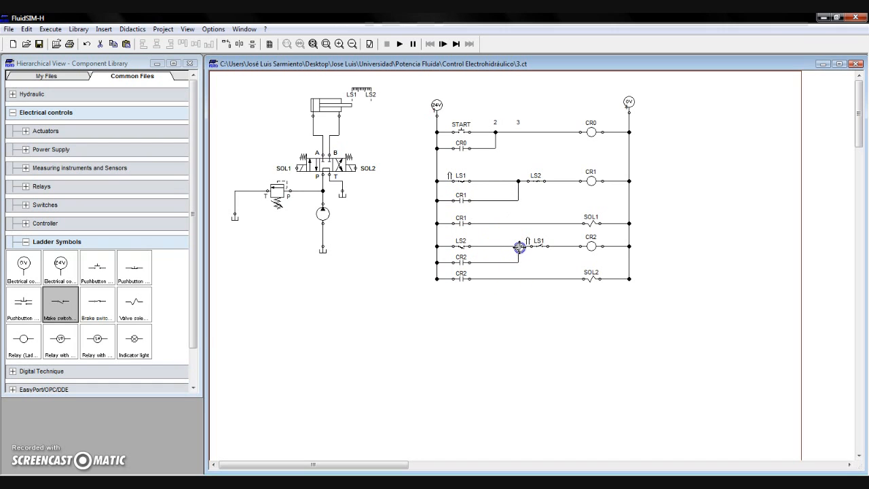
Move the first LS2 and LS1 contacts of the CR2 and CR1 rungs toward the junctions and detach them from the 24V rail.
click(465, 248)
drag(460, 178, 492, 180)
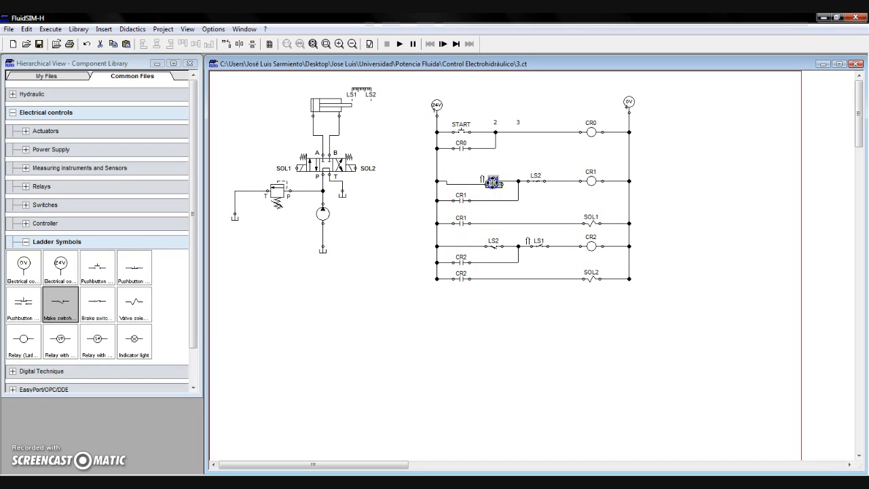
click(499, 193)
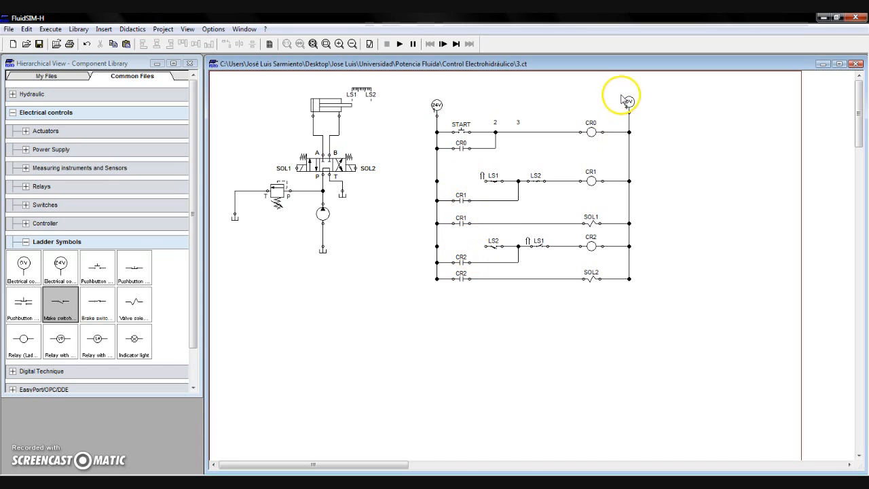
Insert a make switch labelled CR0 between the 24V rail and LS1 on the CR1 coil rung.
drag(60, 301, 455, 182)
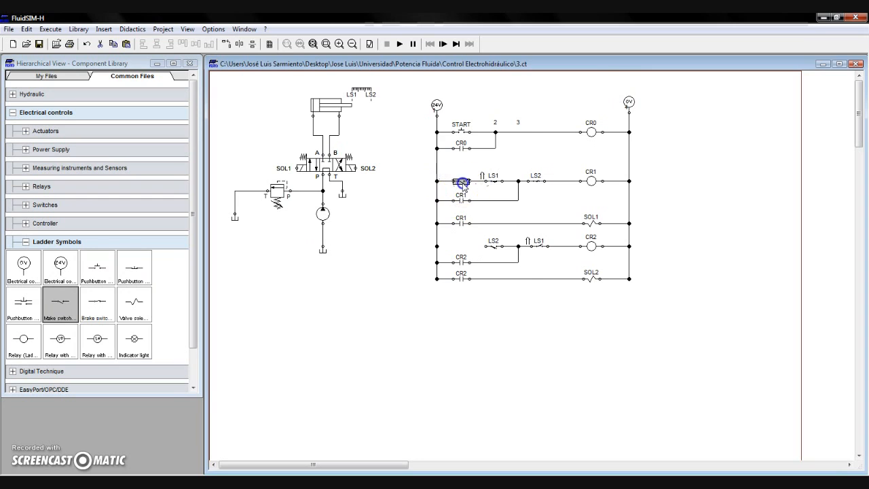
double_click(462, 183)
text(CR0)
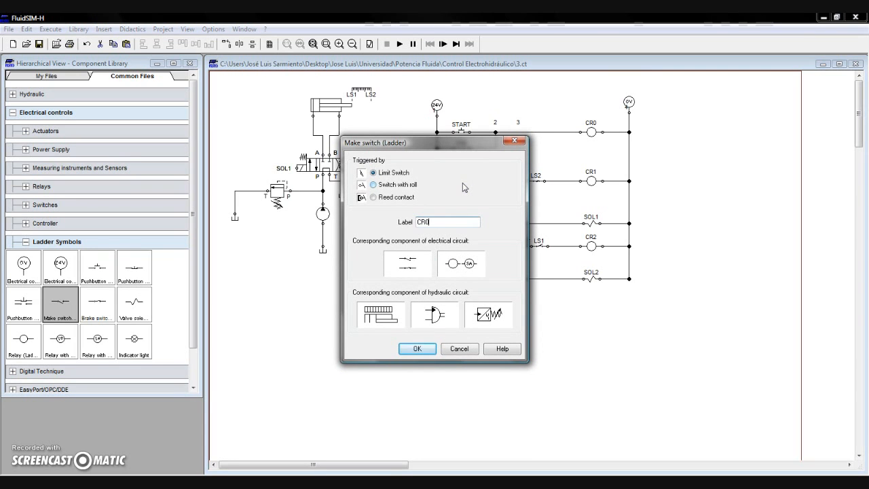
key(Return)
Copy the CR0 contact to the CR2 coil rung and wire it between the 24V rail and LS2.
click(461, 182)
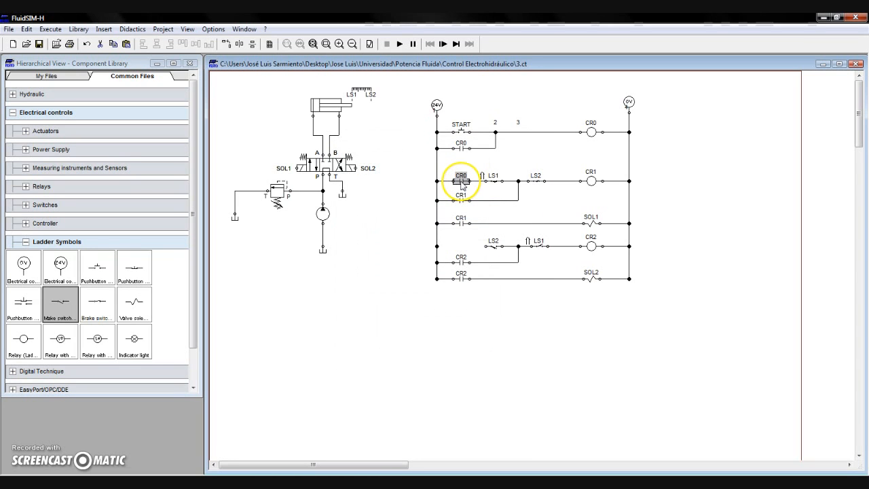
right_click(462, 183)
click(488, 196)
click(461, 237)
right_click(458, 240)
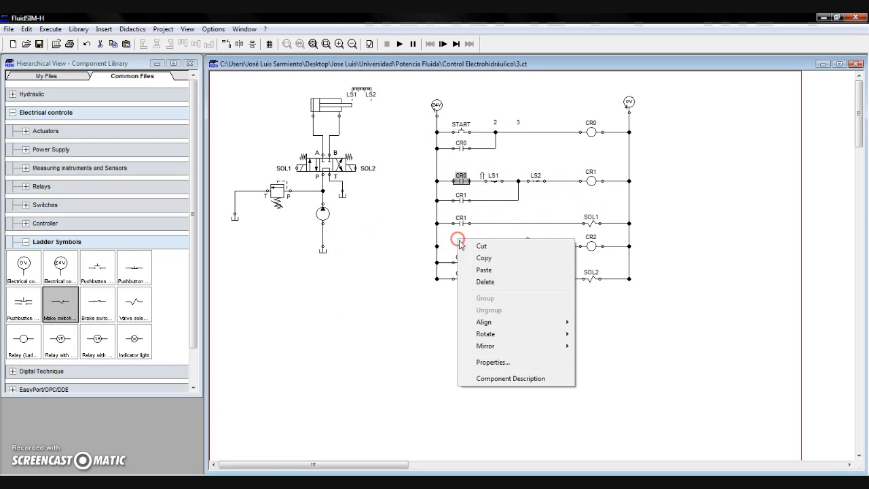
click(484, 270)
mouse_move(483, 241)
mouse_down()
mouse_move(552, 287)
mouse_move(468, 248)
mouse_up()
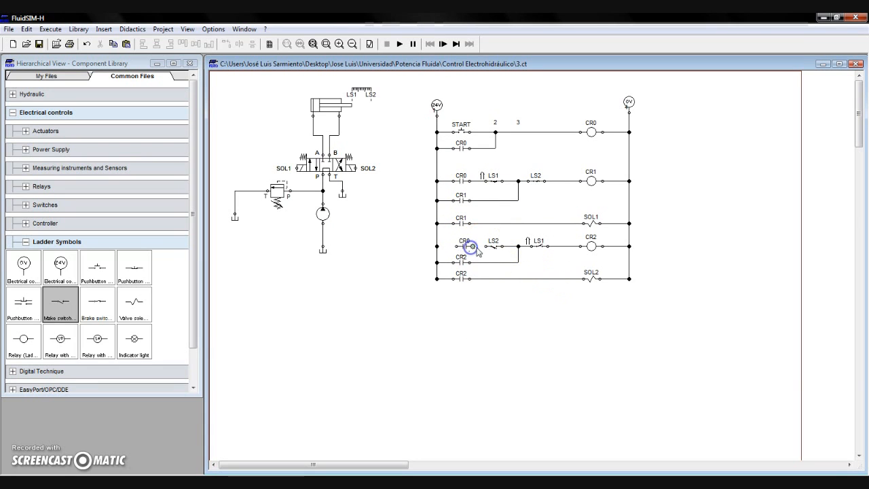
drag(485, 246, 445, 247)
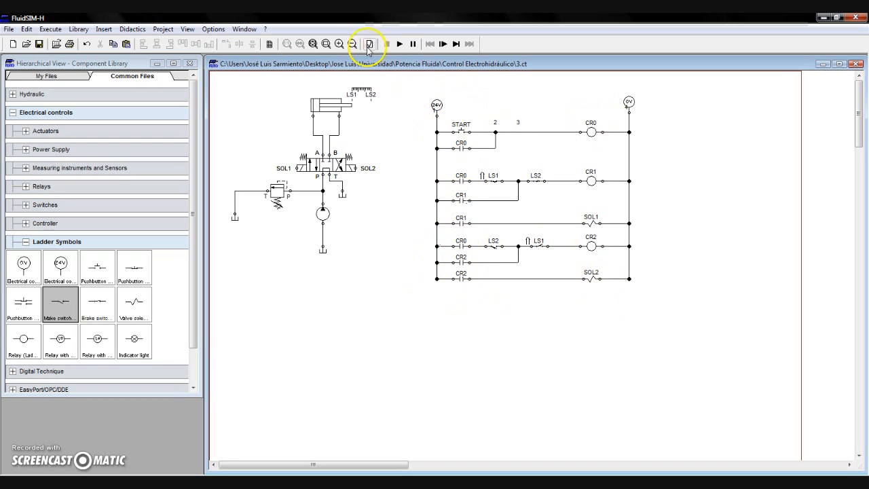
Simulate the circuit, actuate the START pushbutton to watch the cylinder cycle, and stop the simulation.
click(400, 45)
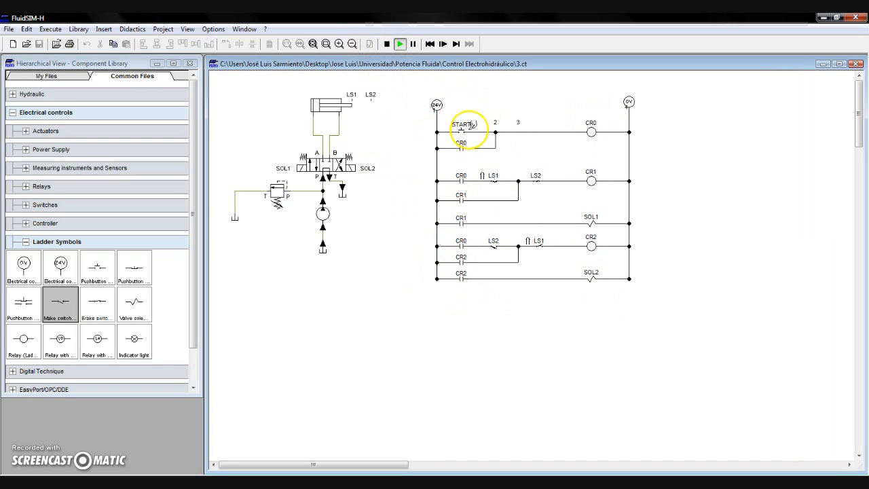
click(460, 139)
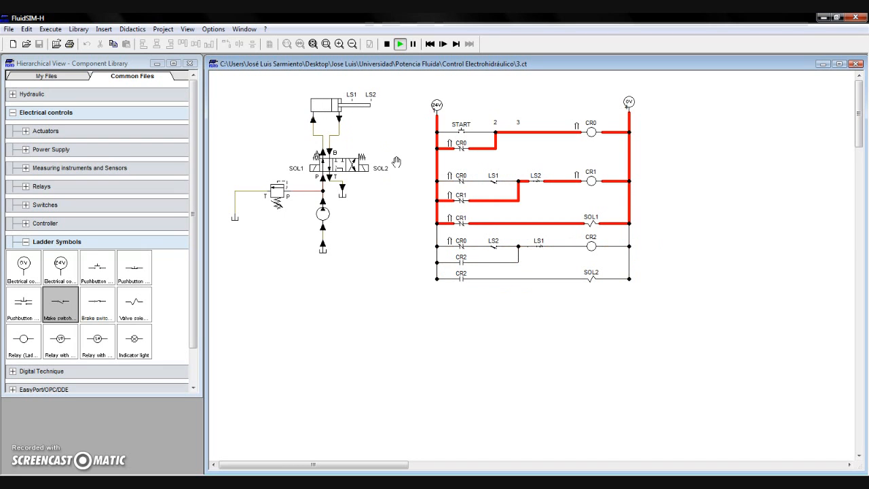
click(394, 102)
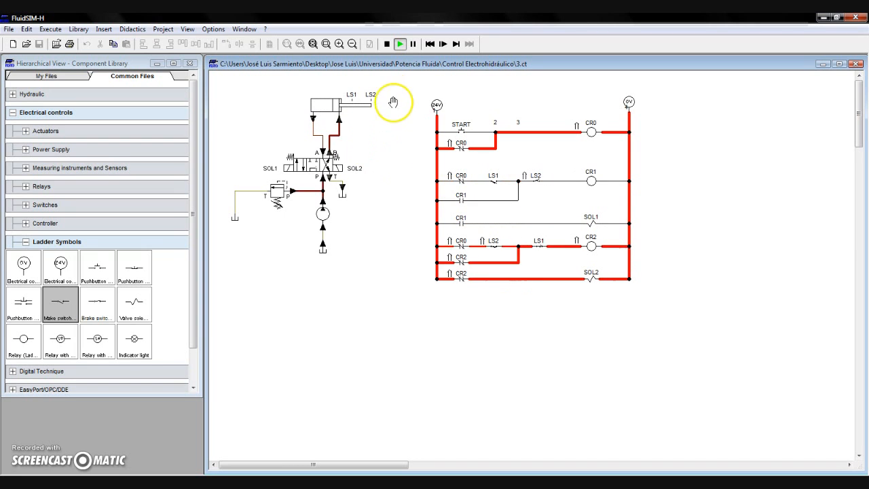
click(386, 44)
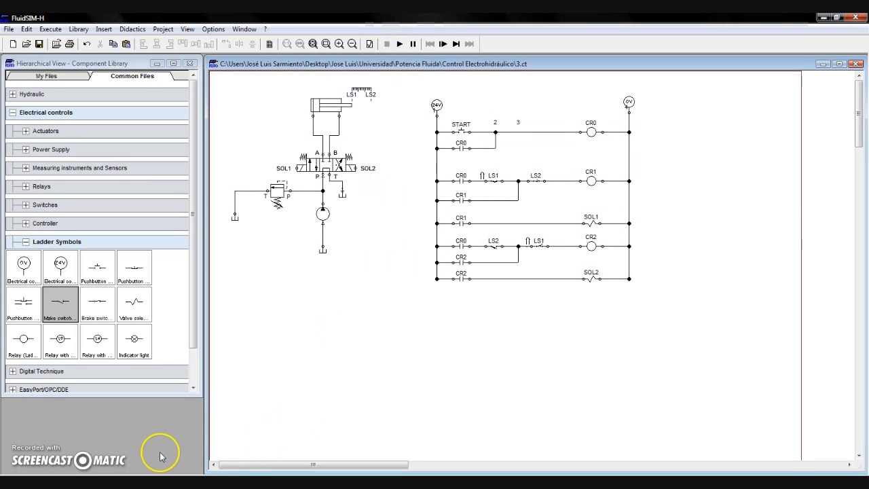
Place a make pushbutton labelled STOP below the SOL2 rung.
click(24, 339)
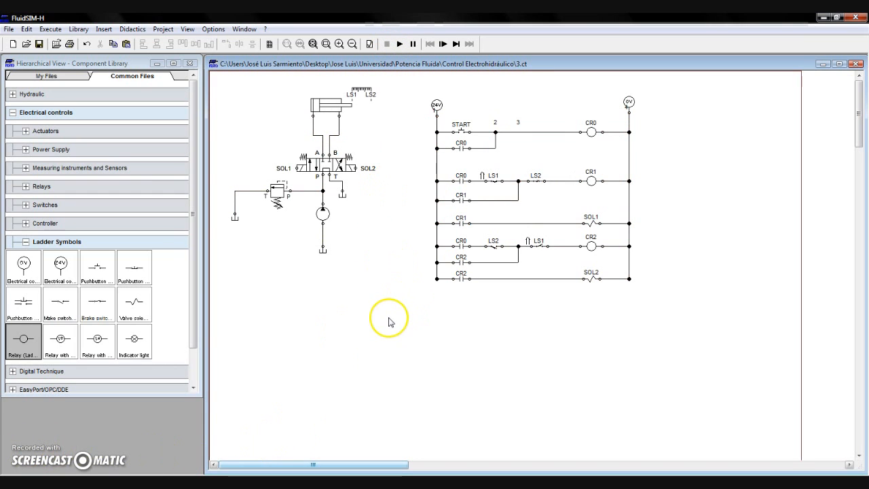
drag(98, 268, 467, 309)
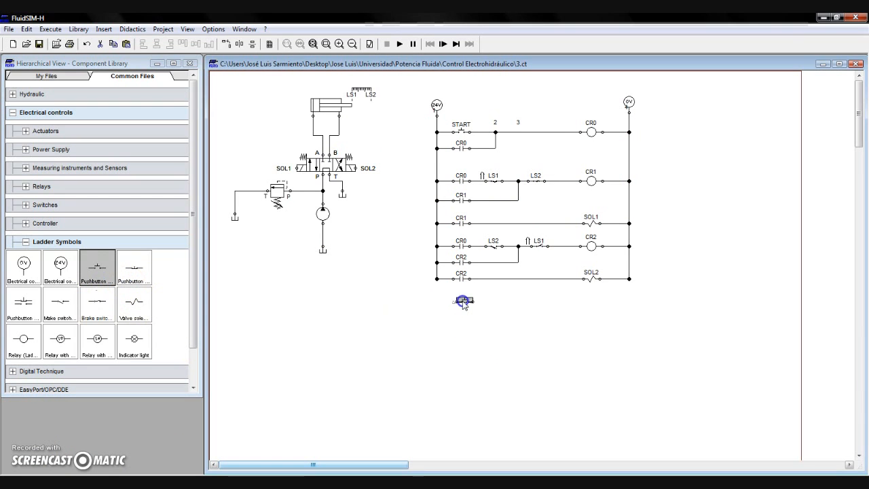
double_click(463, 302)
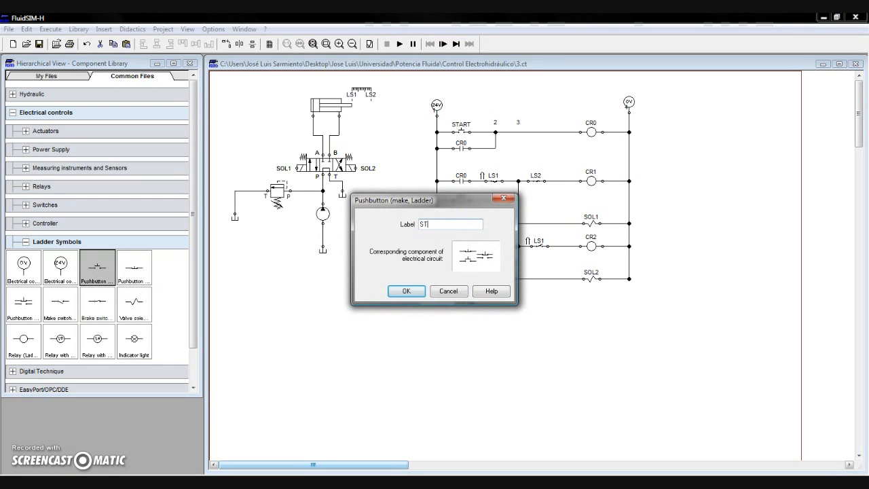
text(STOP)
key(Return)
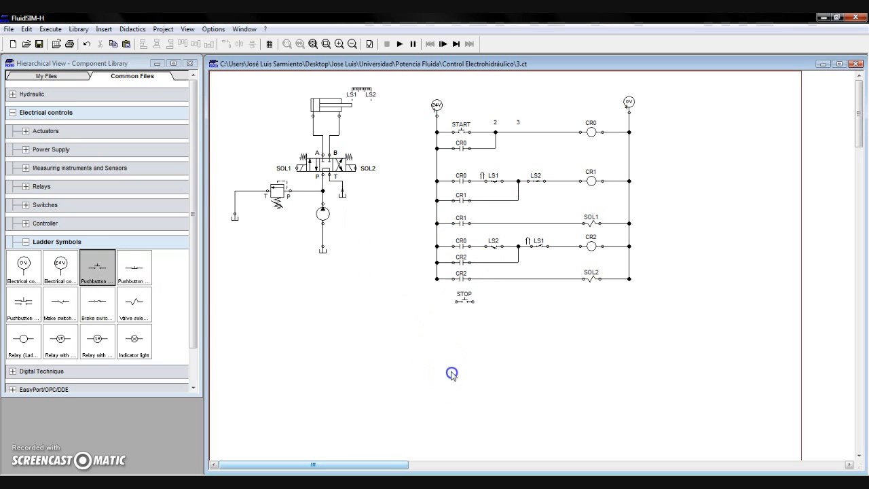
Add a relay coil labelled CR3 to the STOP rung and wire the rung between the 24V and 0V rails.
drag(37, 346, 594, 309)
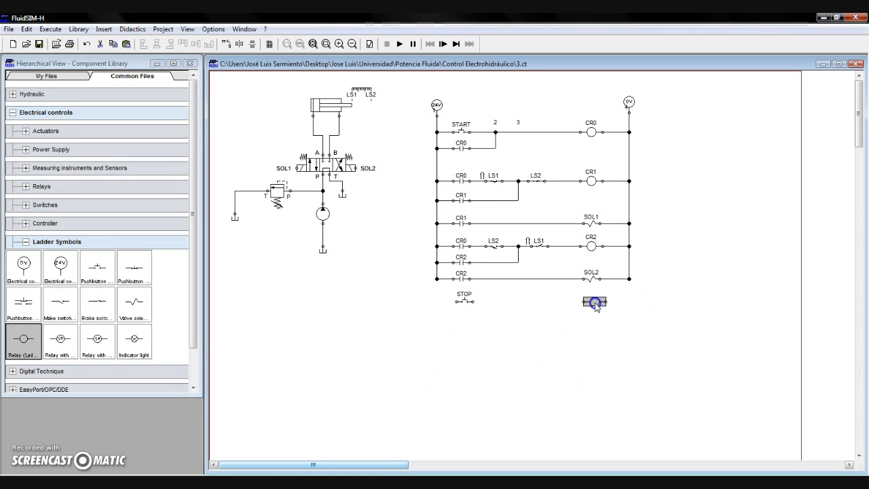
click(471, 304)
double_click(595, 302)
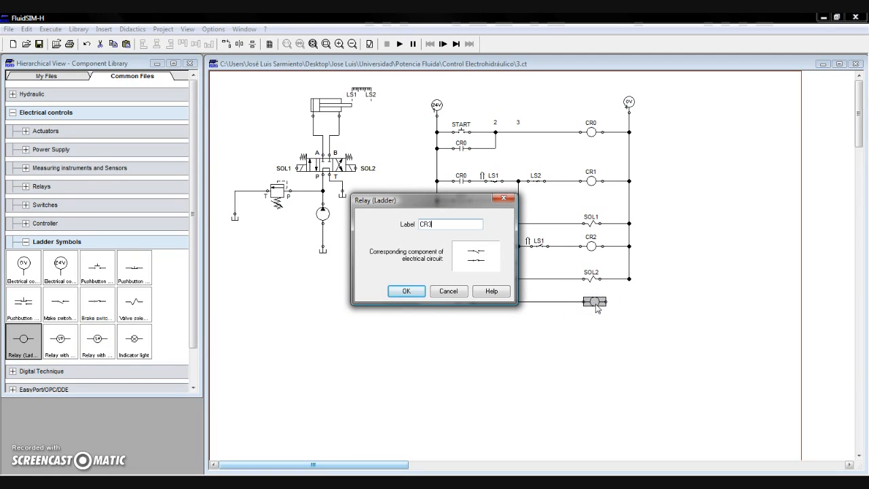
key(Return)
click(451, 318)
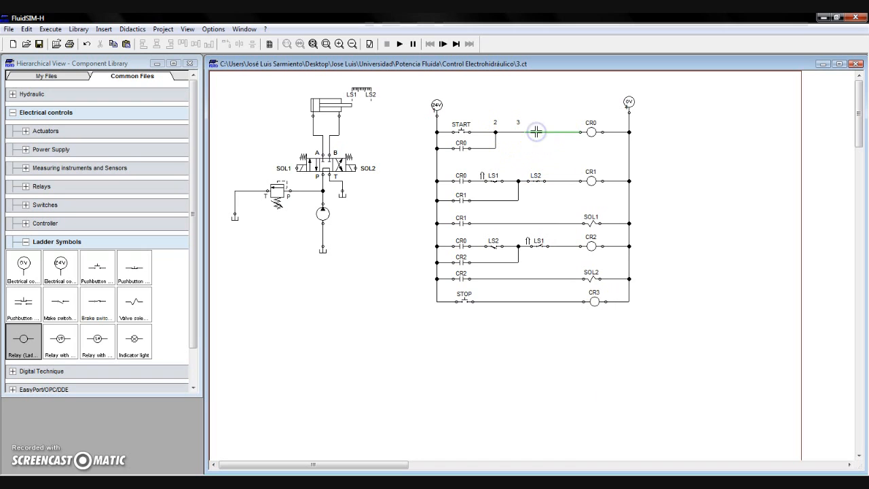
Replace the wire before the CR0 coil with a brake switch labelled CR3, wired between the START/CR0 junction and the coil.
drag(97, 303, 539, 169)
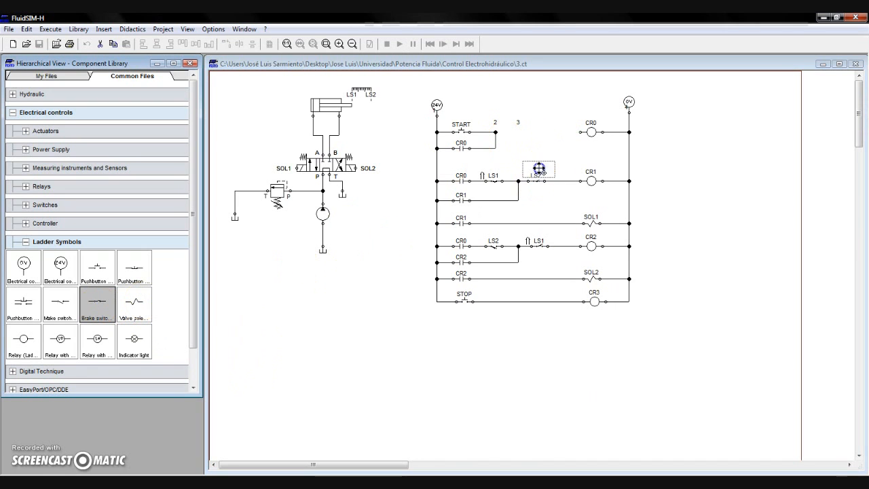
drag(542, 134, 541, 136)
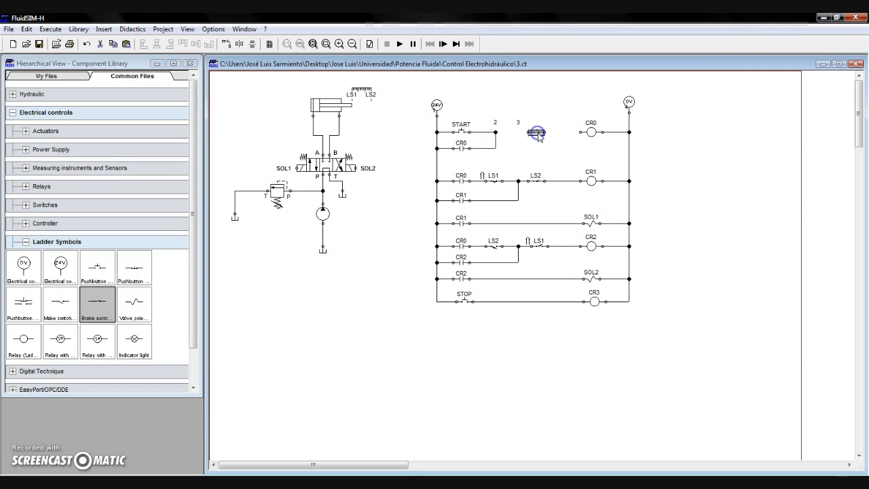
double_click(537, 133)
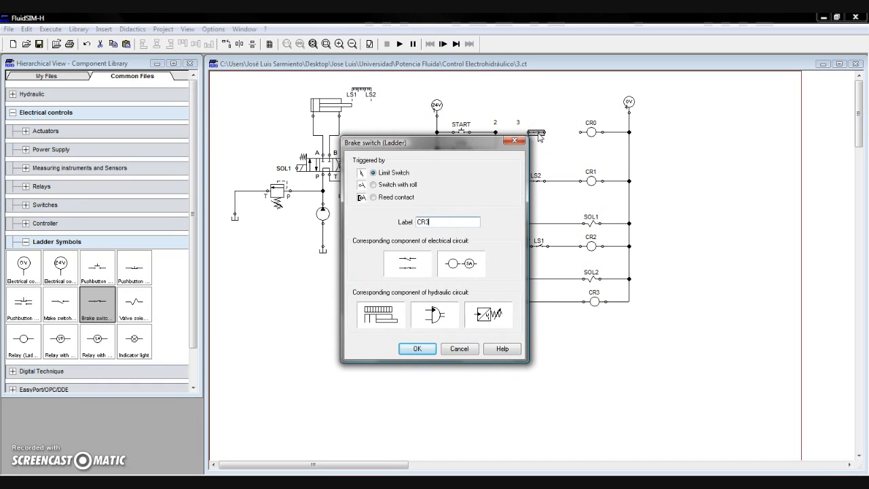
key(Return)
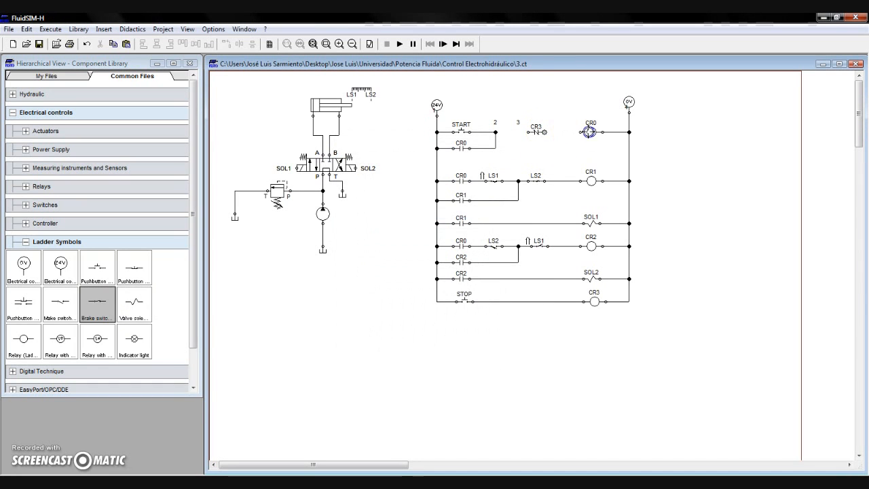
click(528, 131)
drag(527, 131, 496, 131)
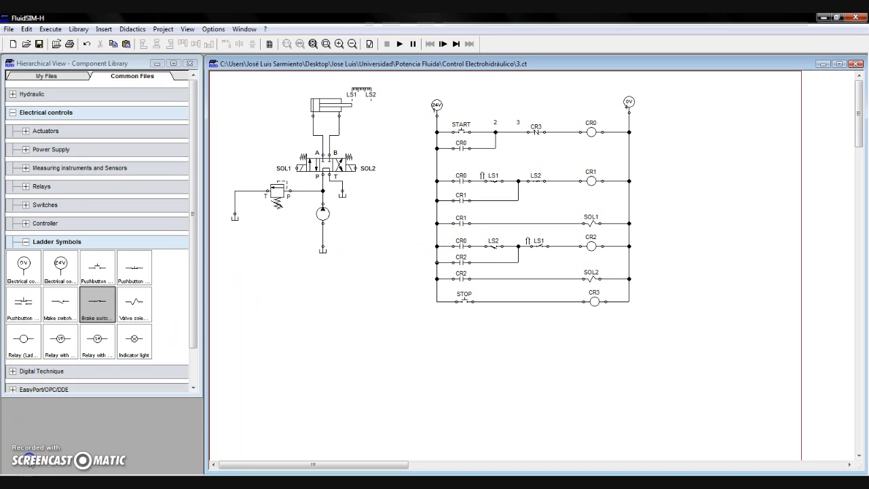
Simulate the circuit and alternately actuate the START and STOP pushbuttons to check that the cylinder cycling starts and stops.
click(400, 44)
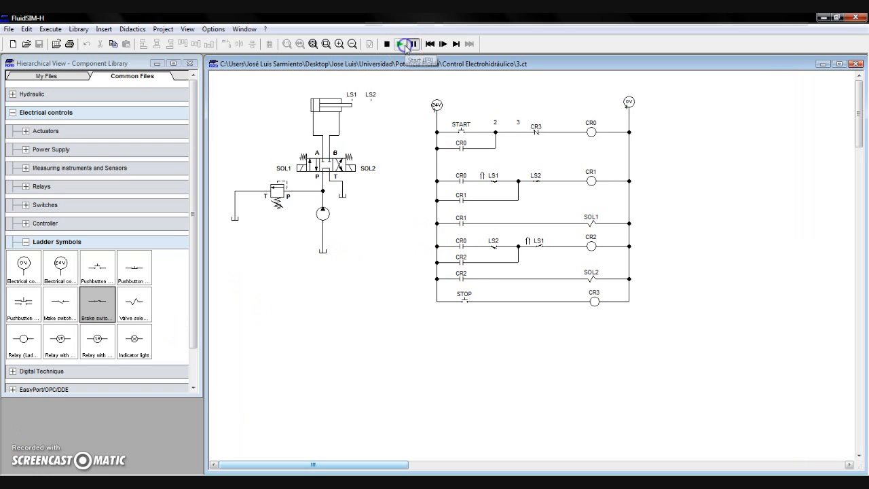
click(462, 127)
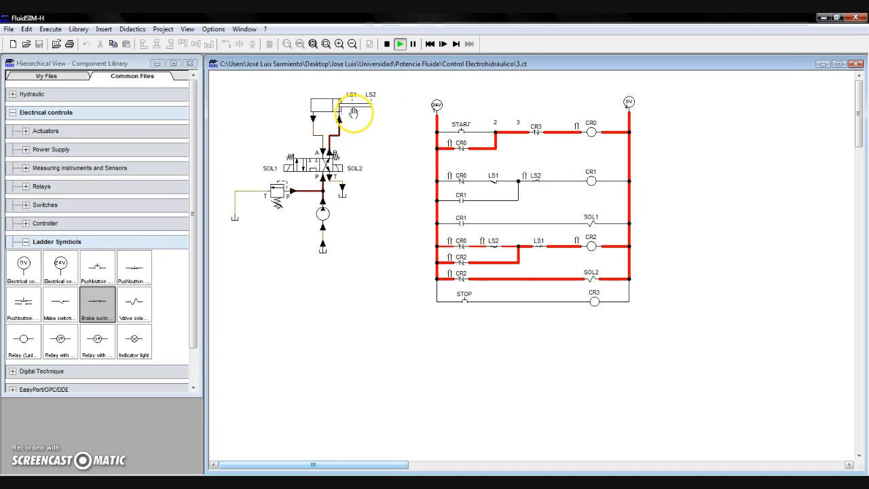
click(465, 293)
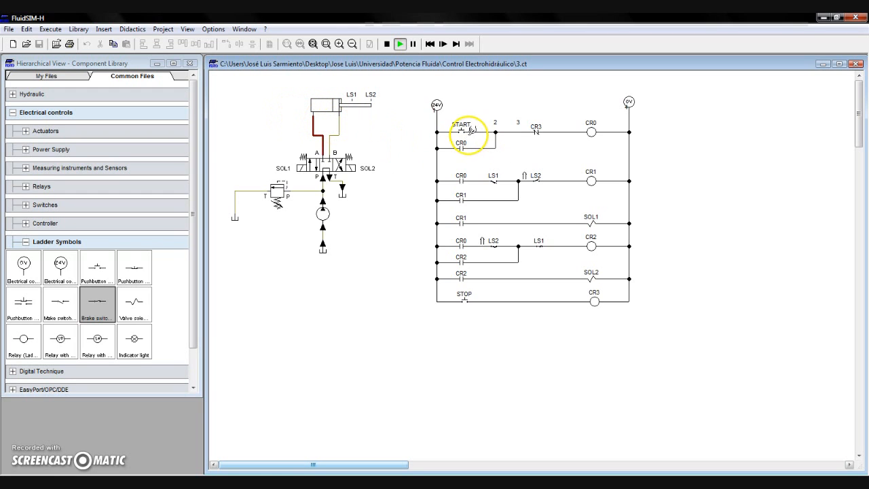
click(461, 128)
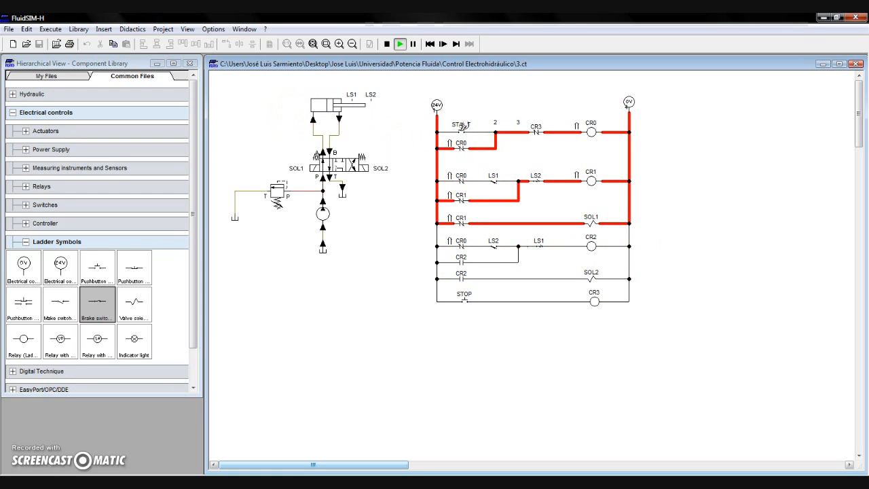
click(465, 302)
click(467, 296)
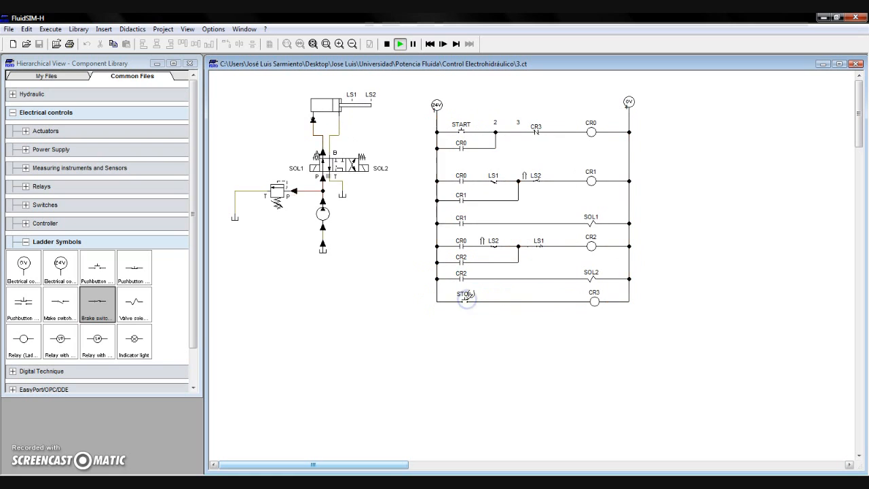
click(462, 131)
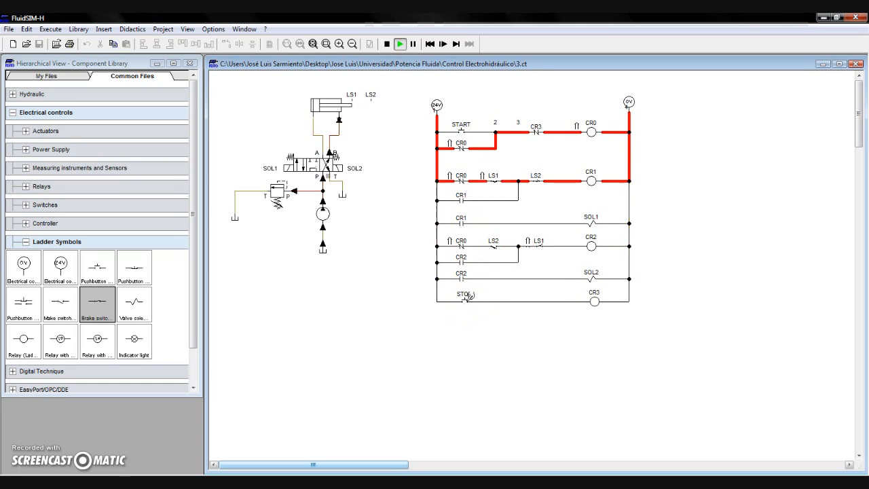
click(467, 299)
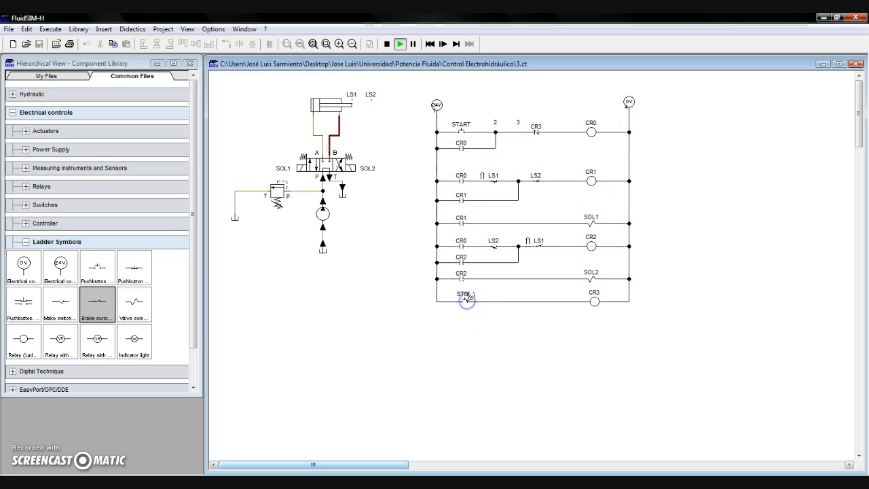